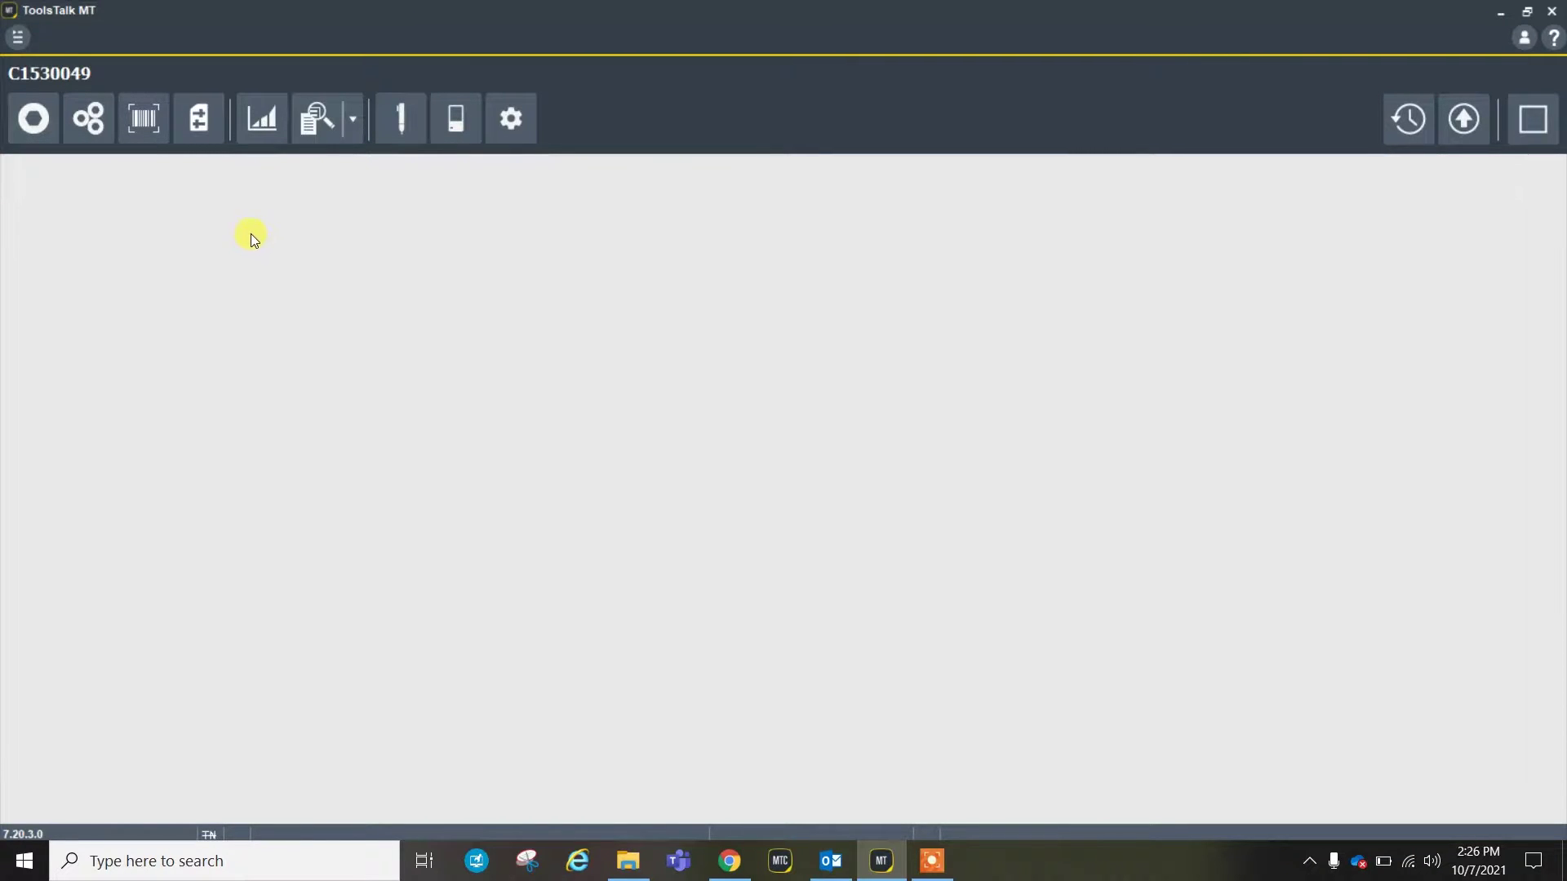
Step: Open the controller's full Pset list from the Psets toolbar button
left_click(34, 122)
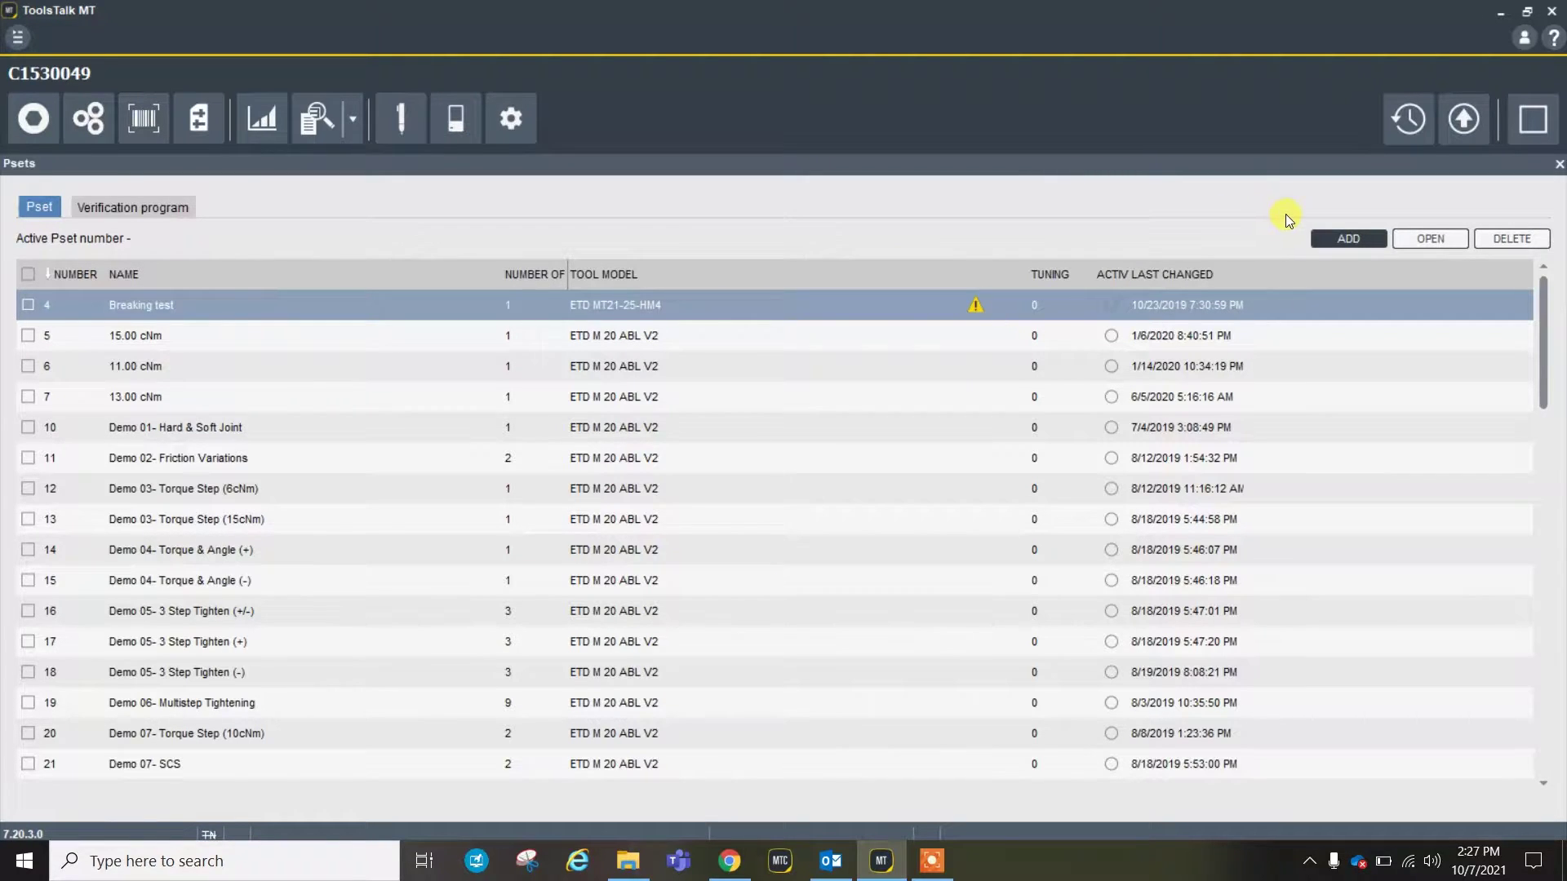
Step: Add Pset number 52 named 'Test' and scroll to it at the list's bottom
left_click(1354, 241)
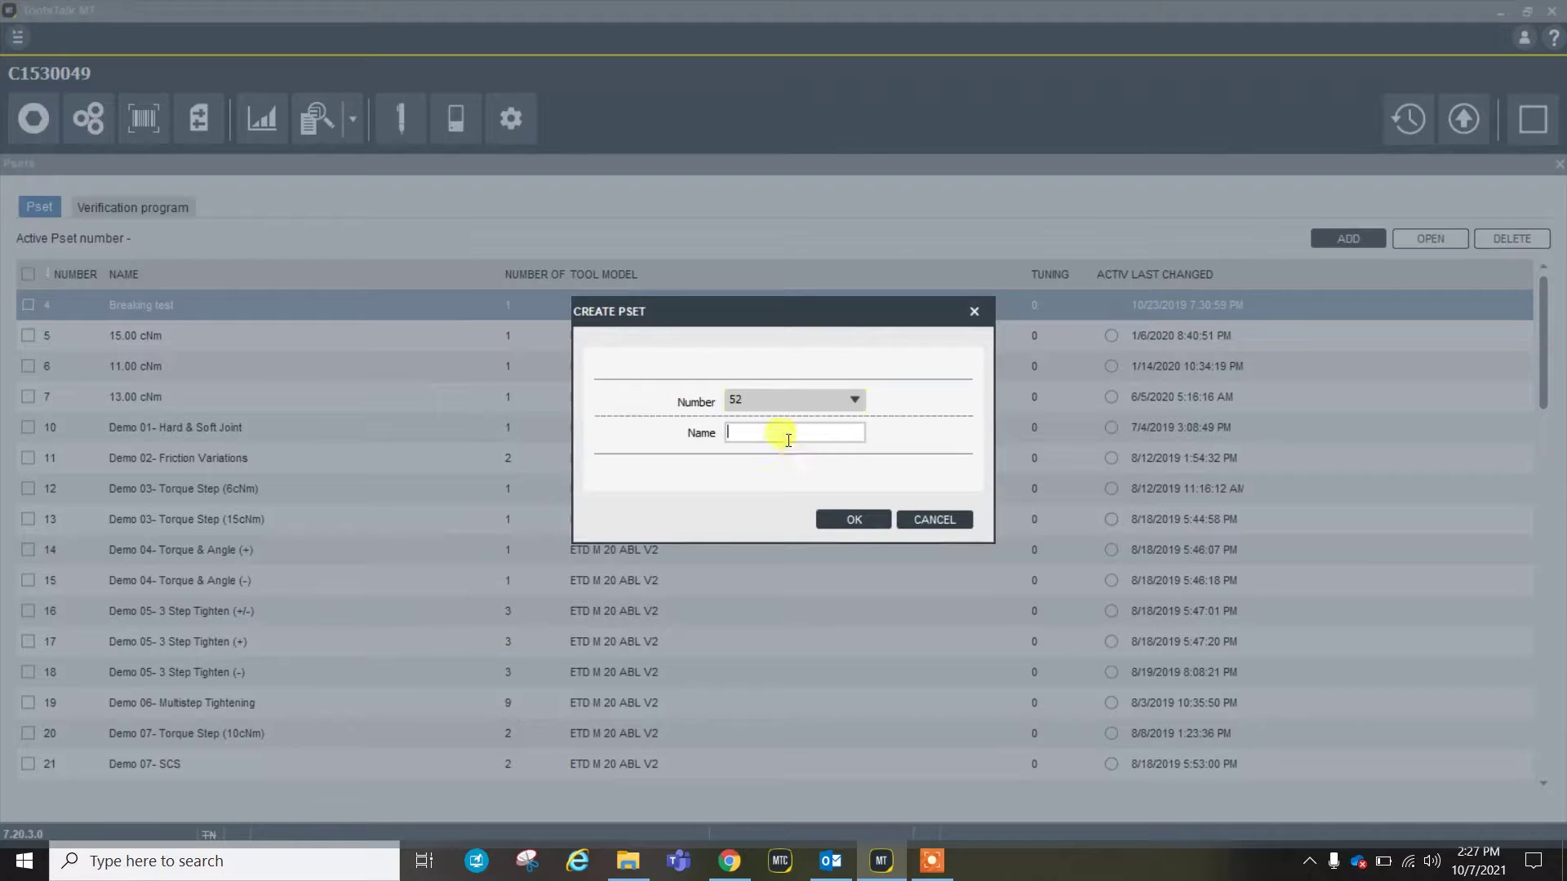
type("Test")
left_click(832, 514)
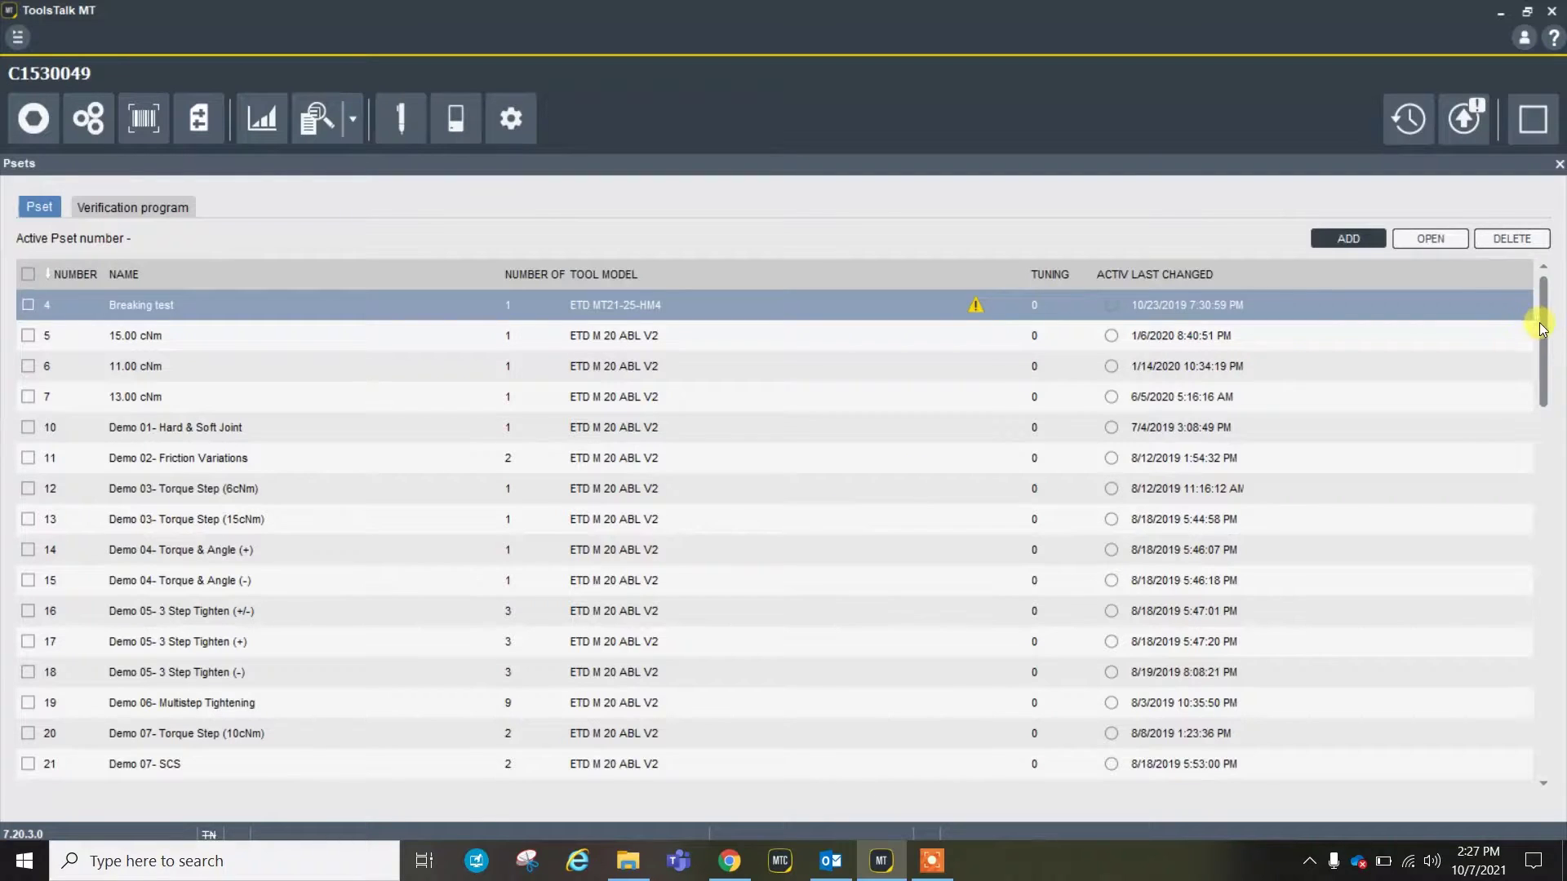
left_click_drag(1546, 330, 1560, 671)
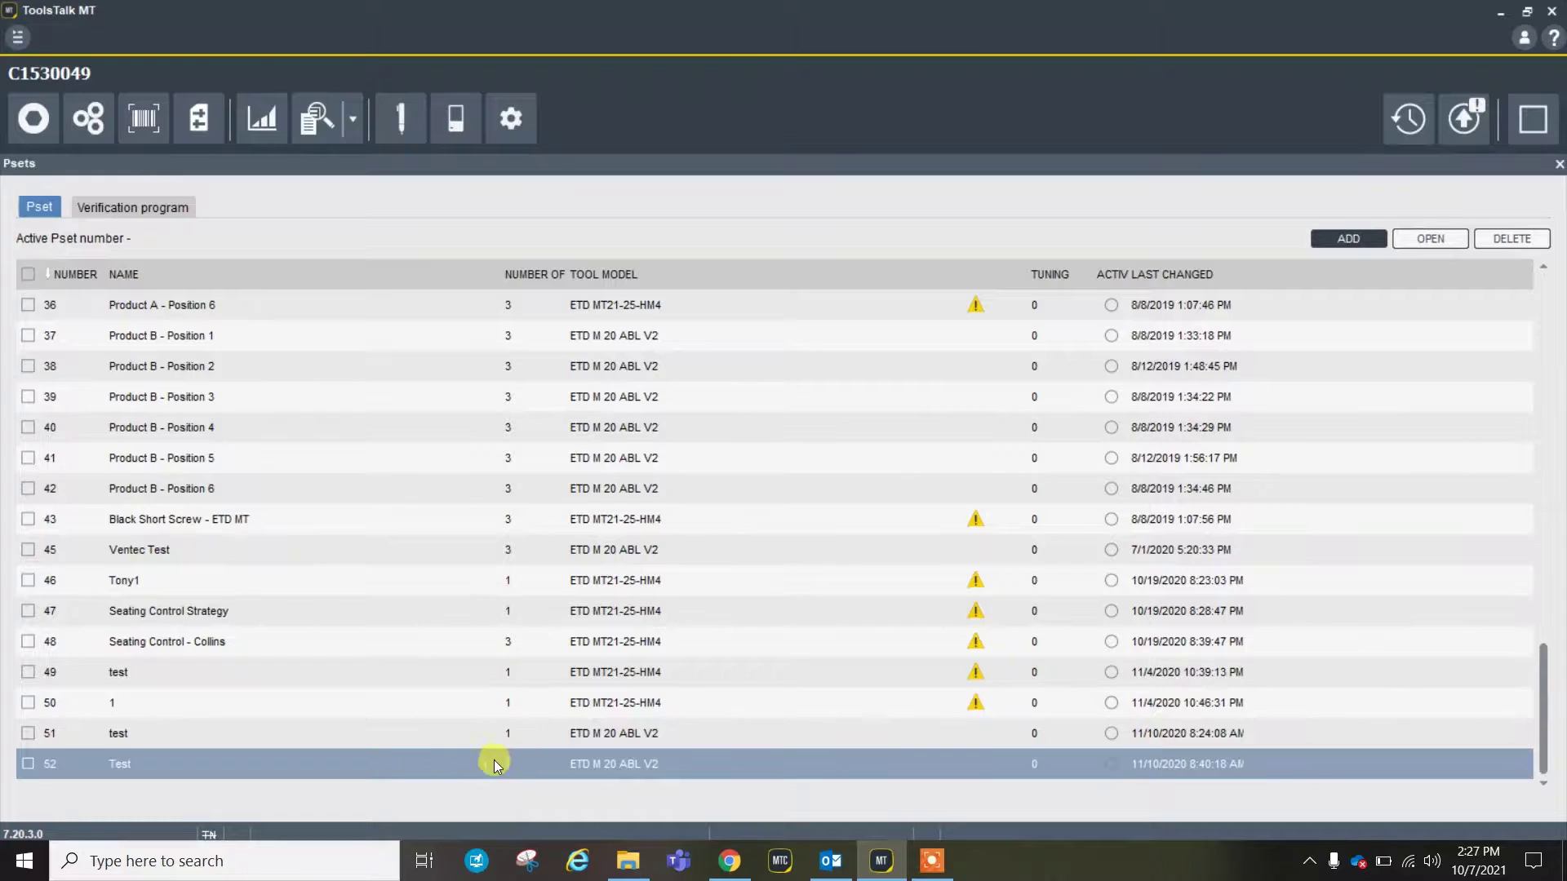
Step: Open Pset 52 'Test' for editing with its editor filling the workspace
double_click(394, 759)
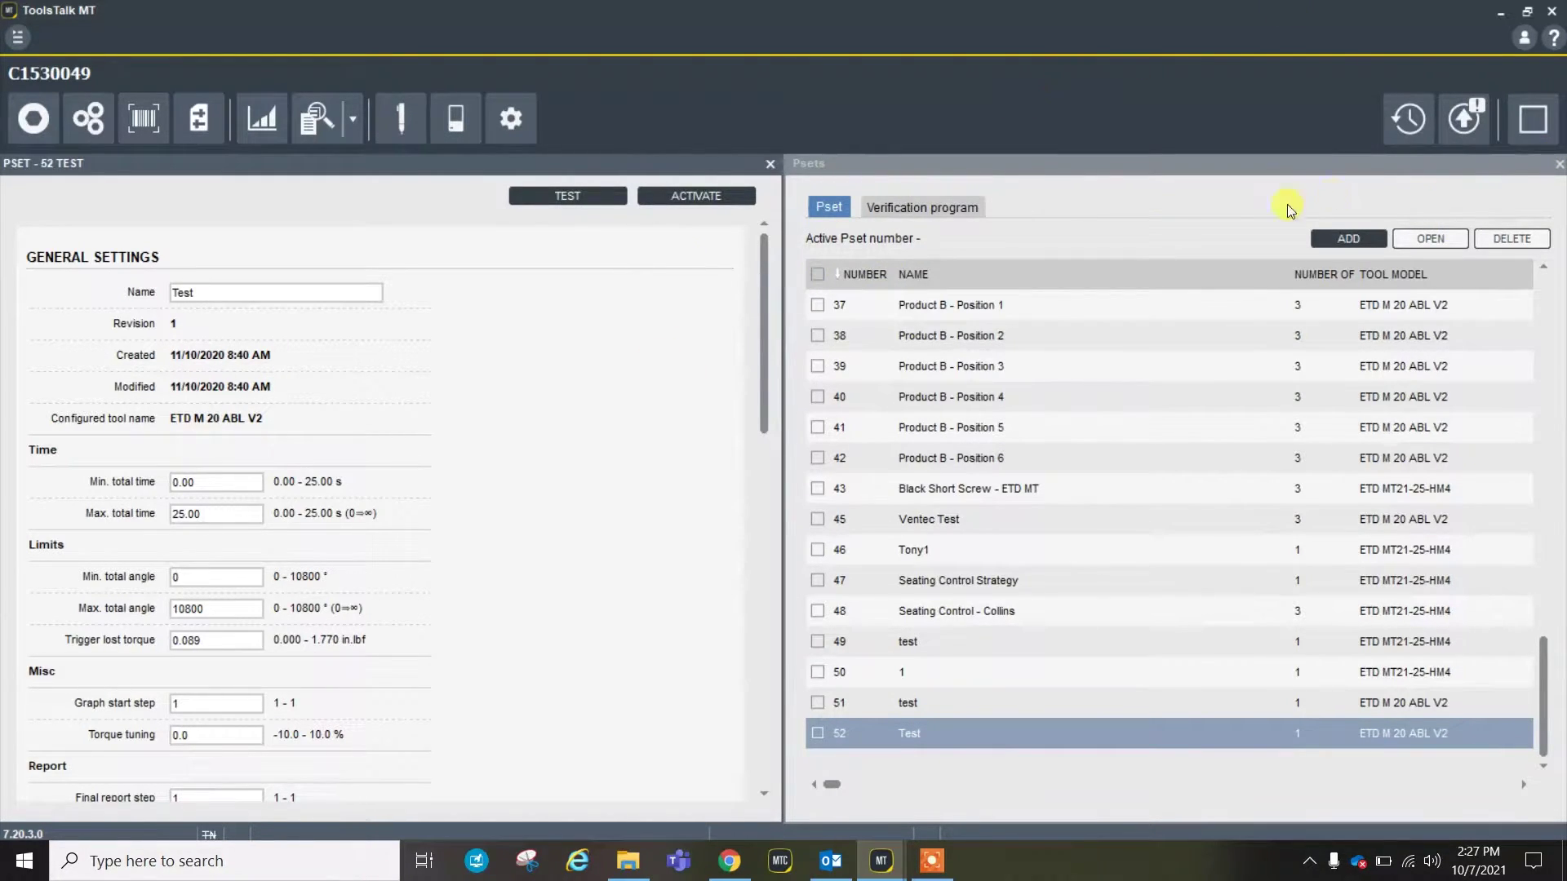
left_click(1528, 118)
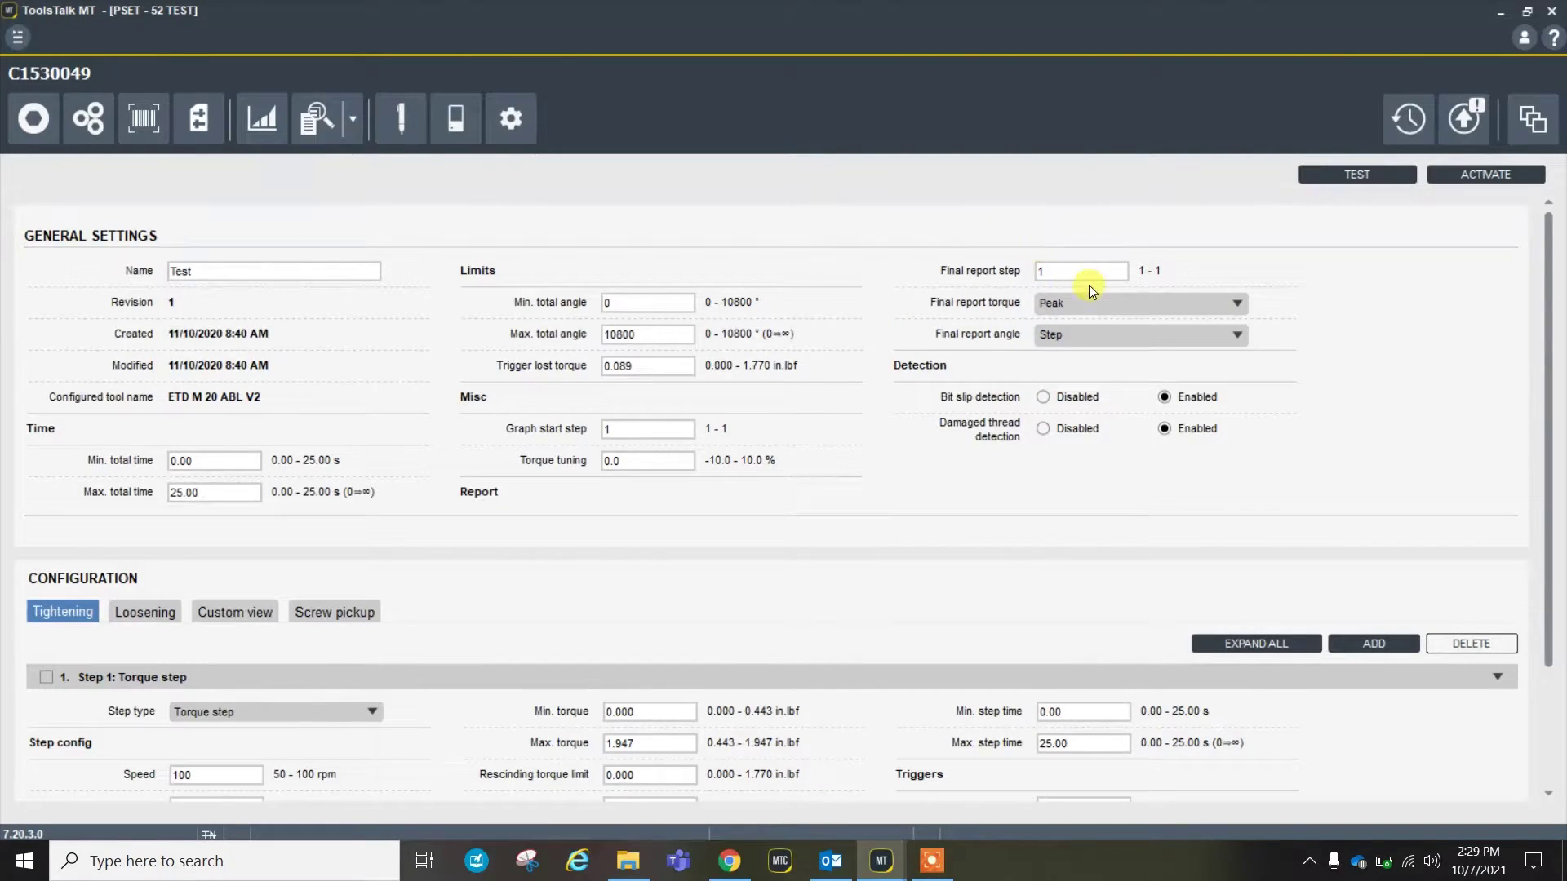
left_click(1192, 304)
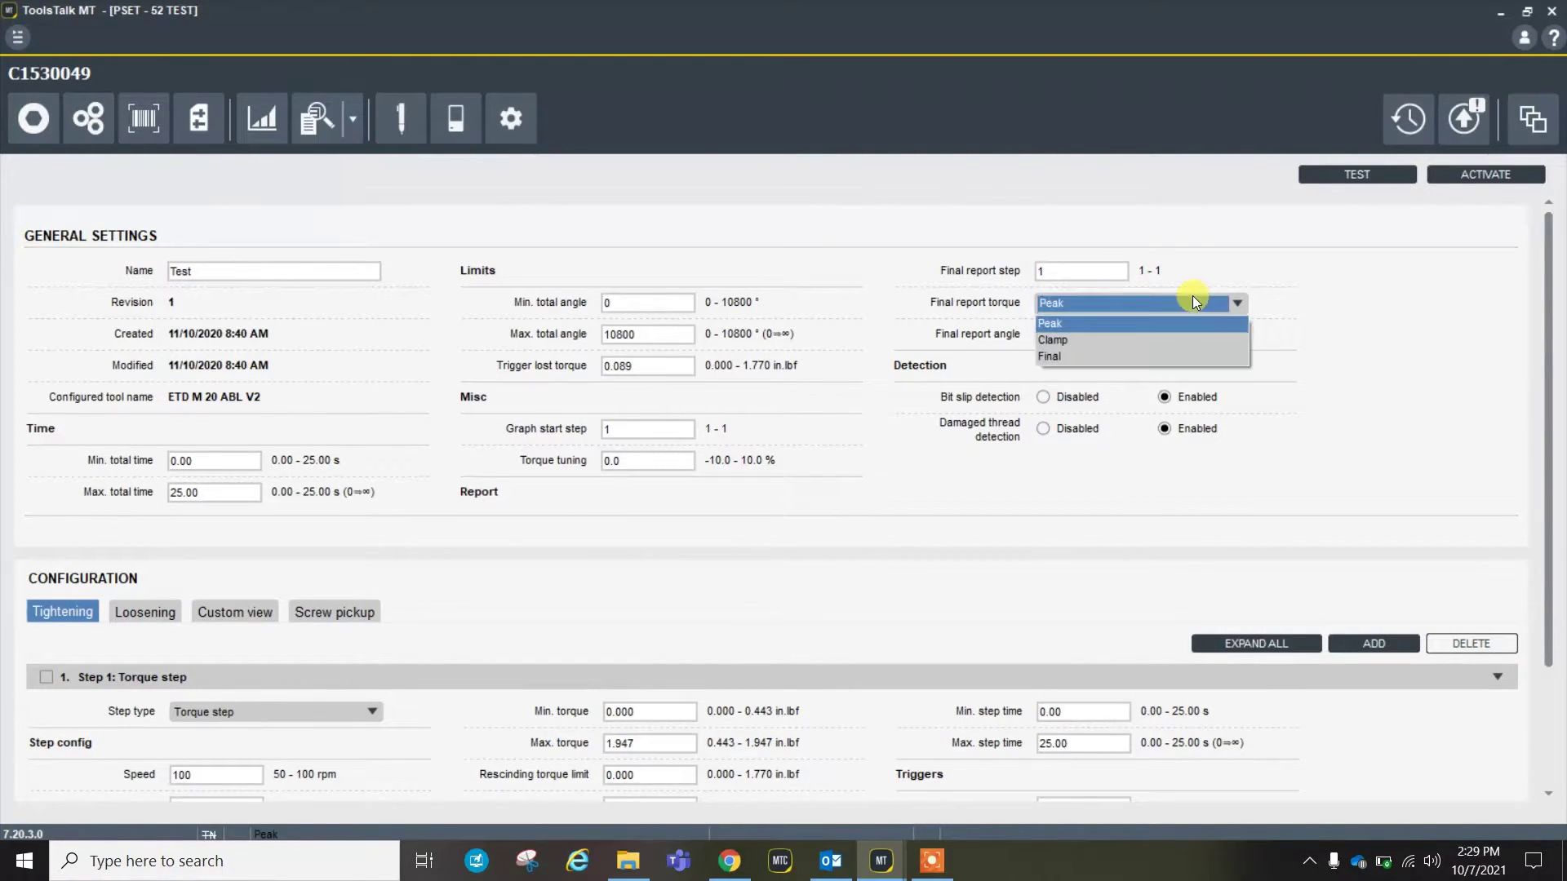
left_click(1355, 326)
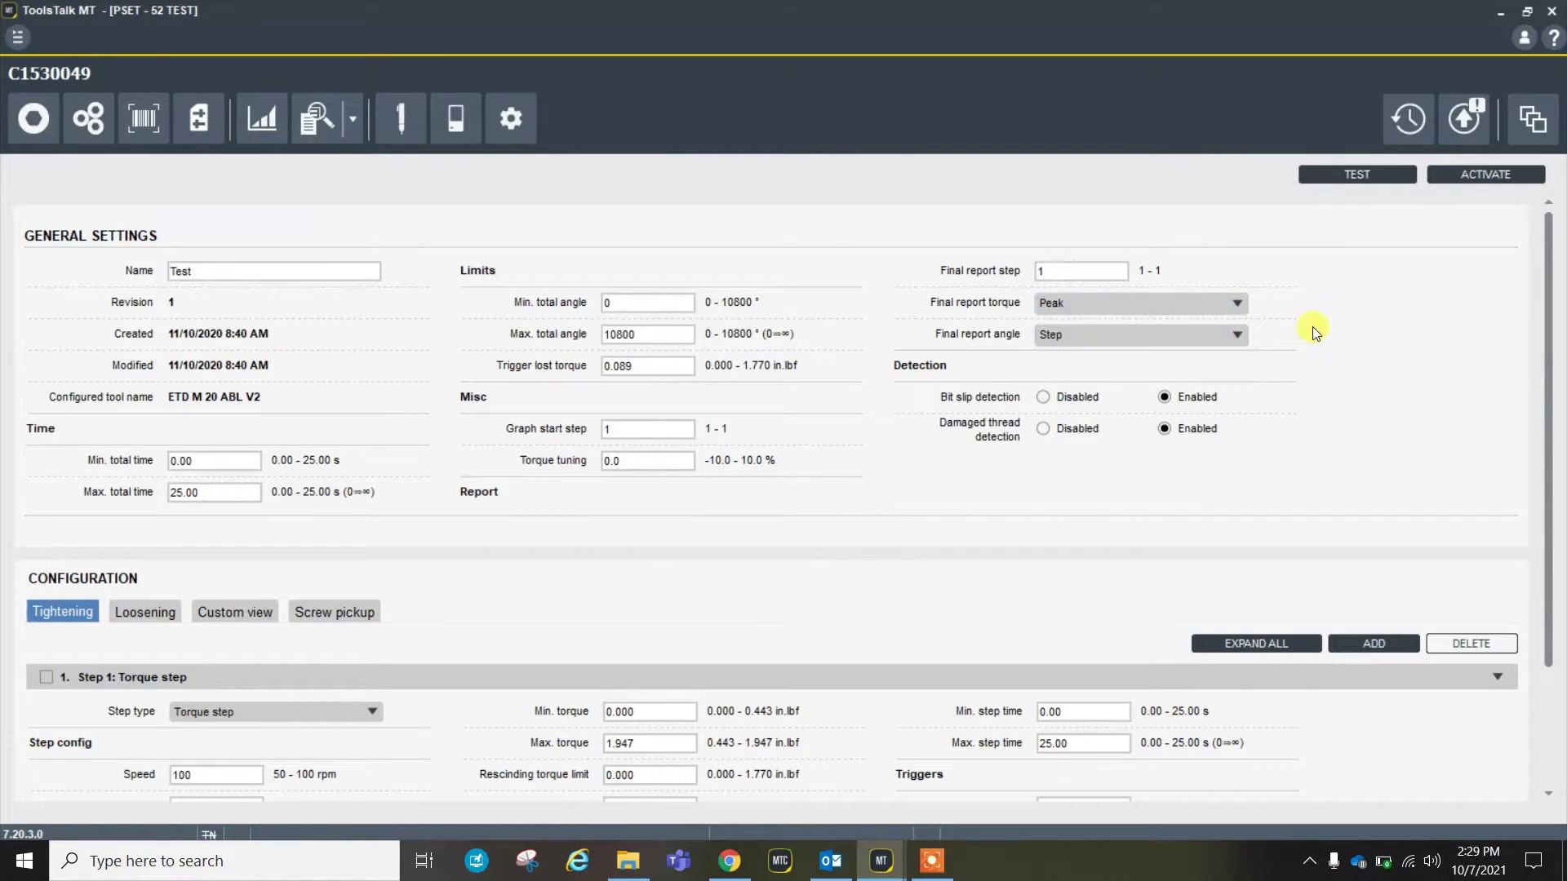
left_click(1247, 336)
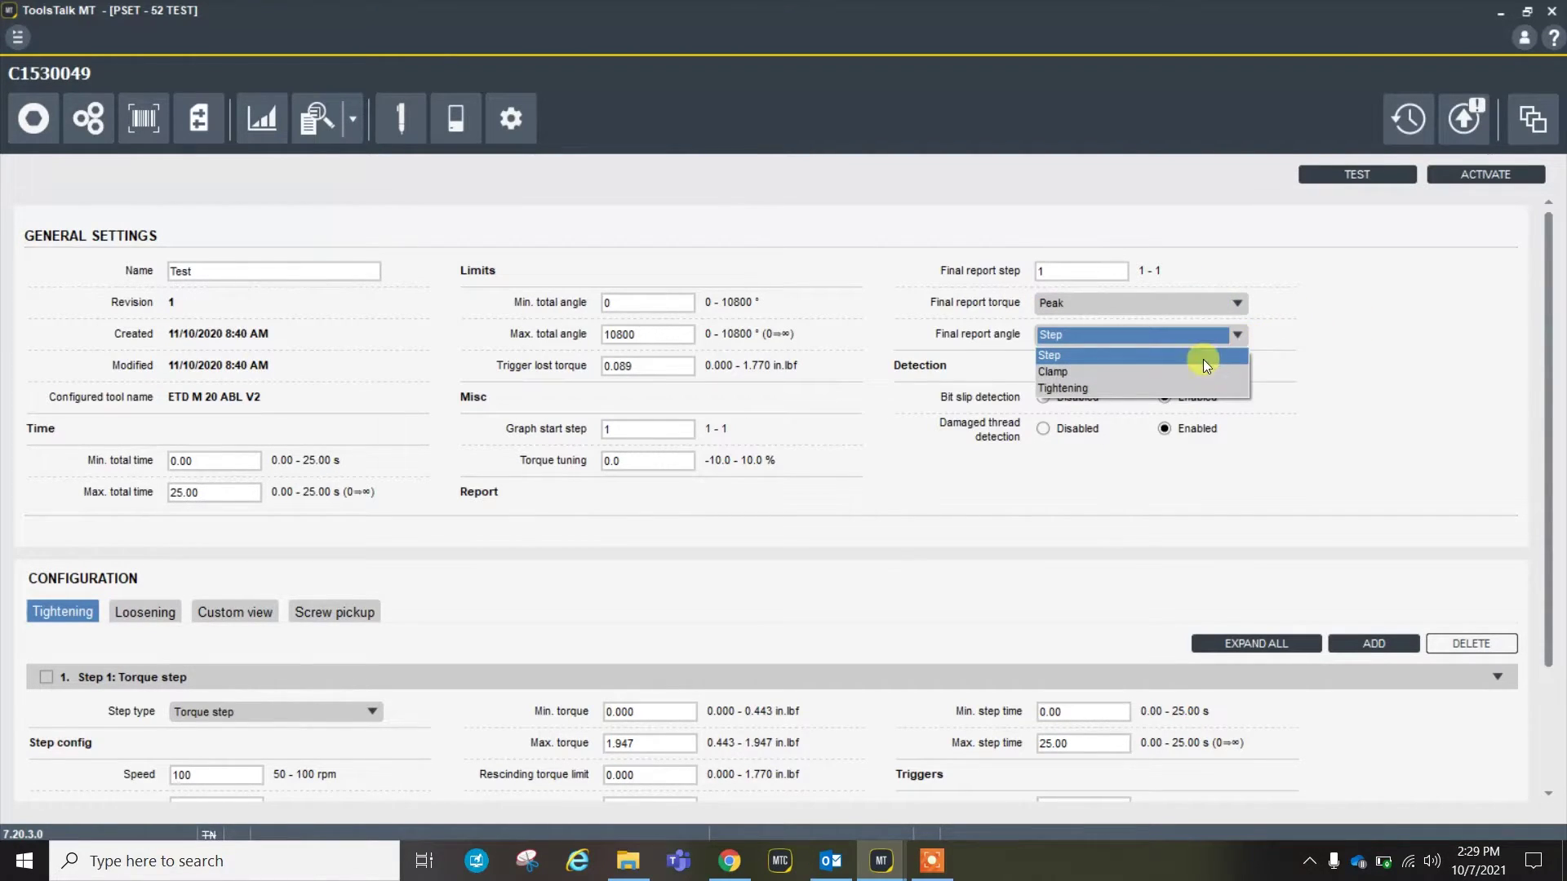
left_click(1370, 359)
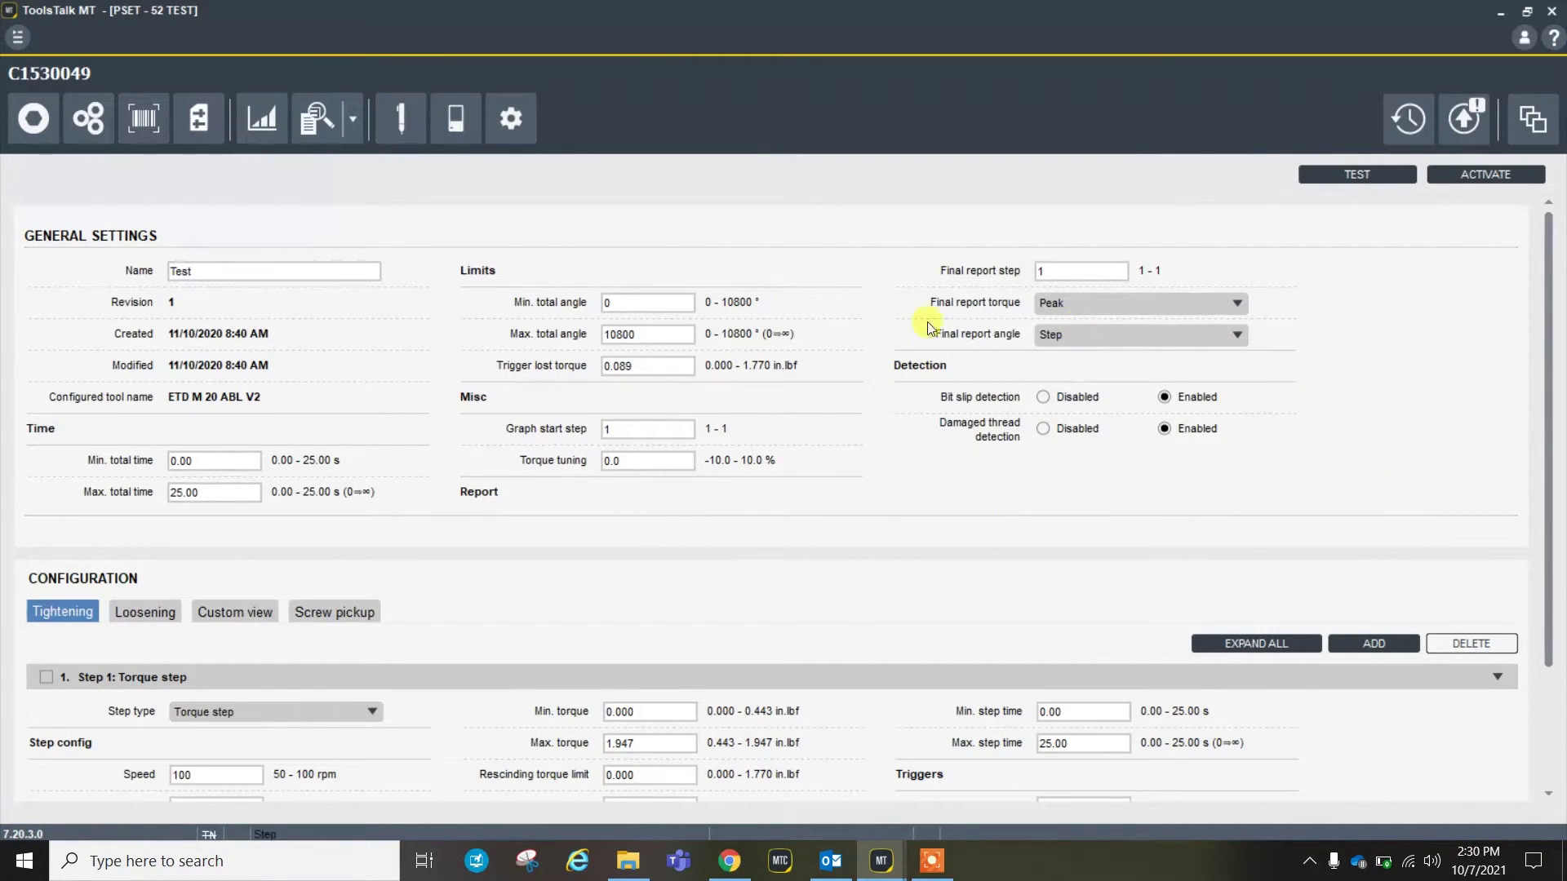
left_click(1057, 424)
left_click(1175, 430)
left_click_drag(1545, 426, 1548, 546)
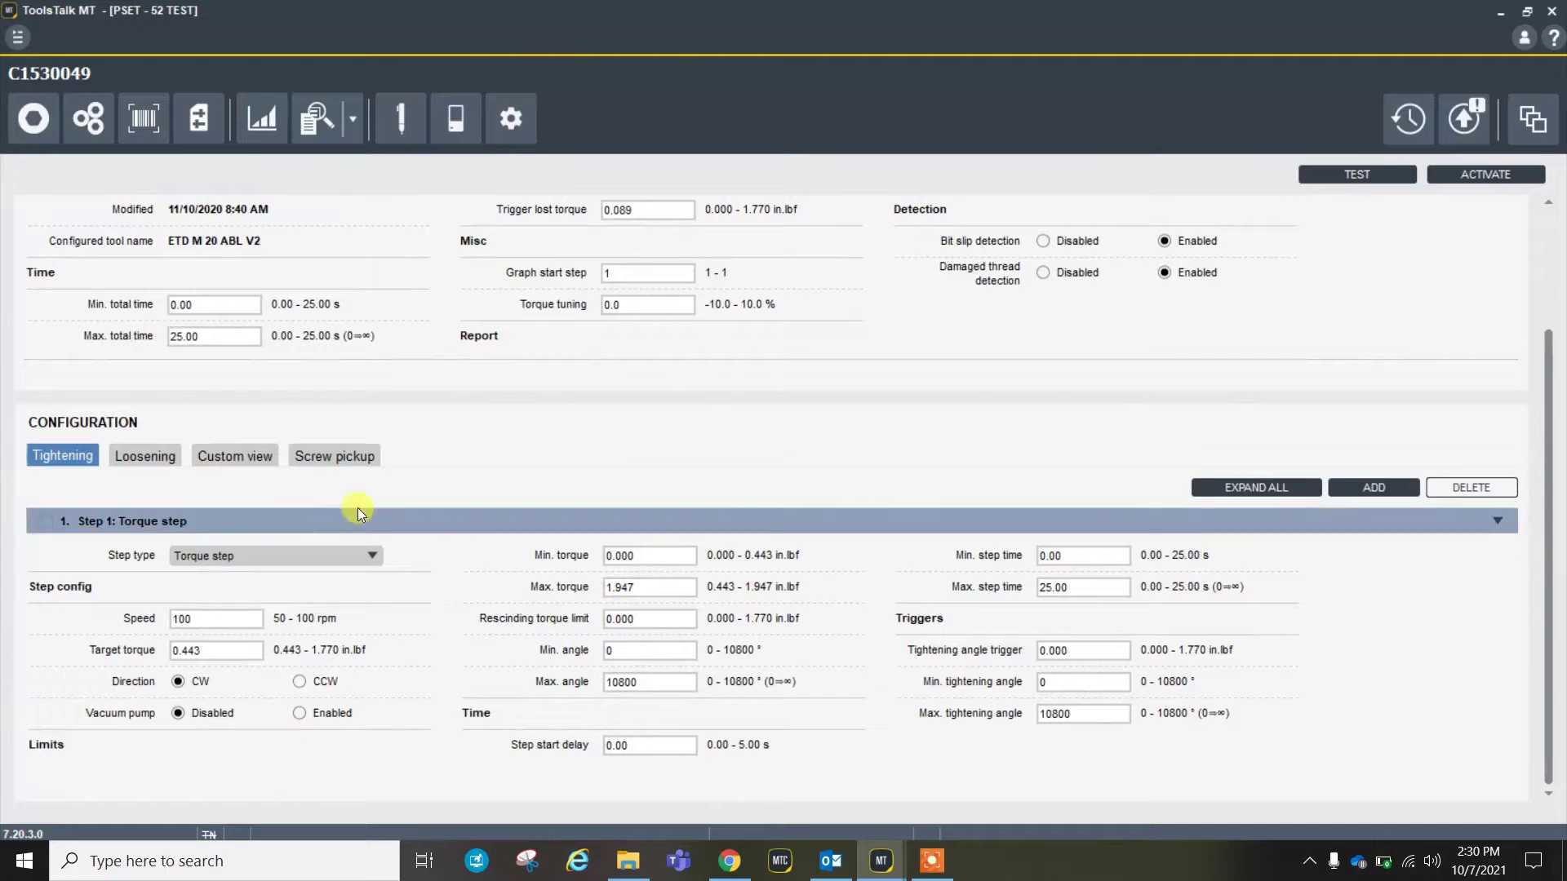
left_click(361, 555)
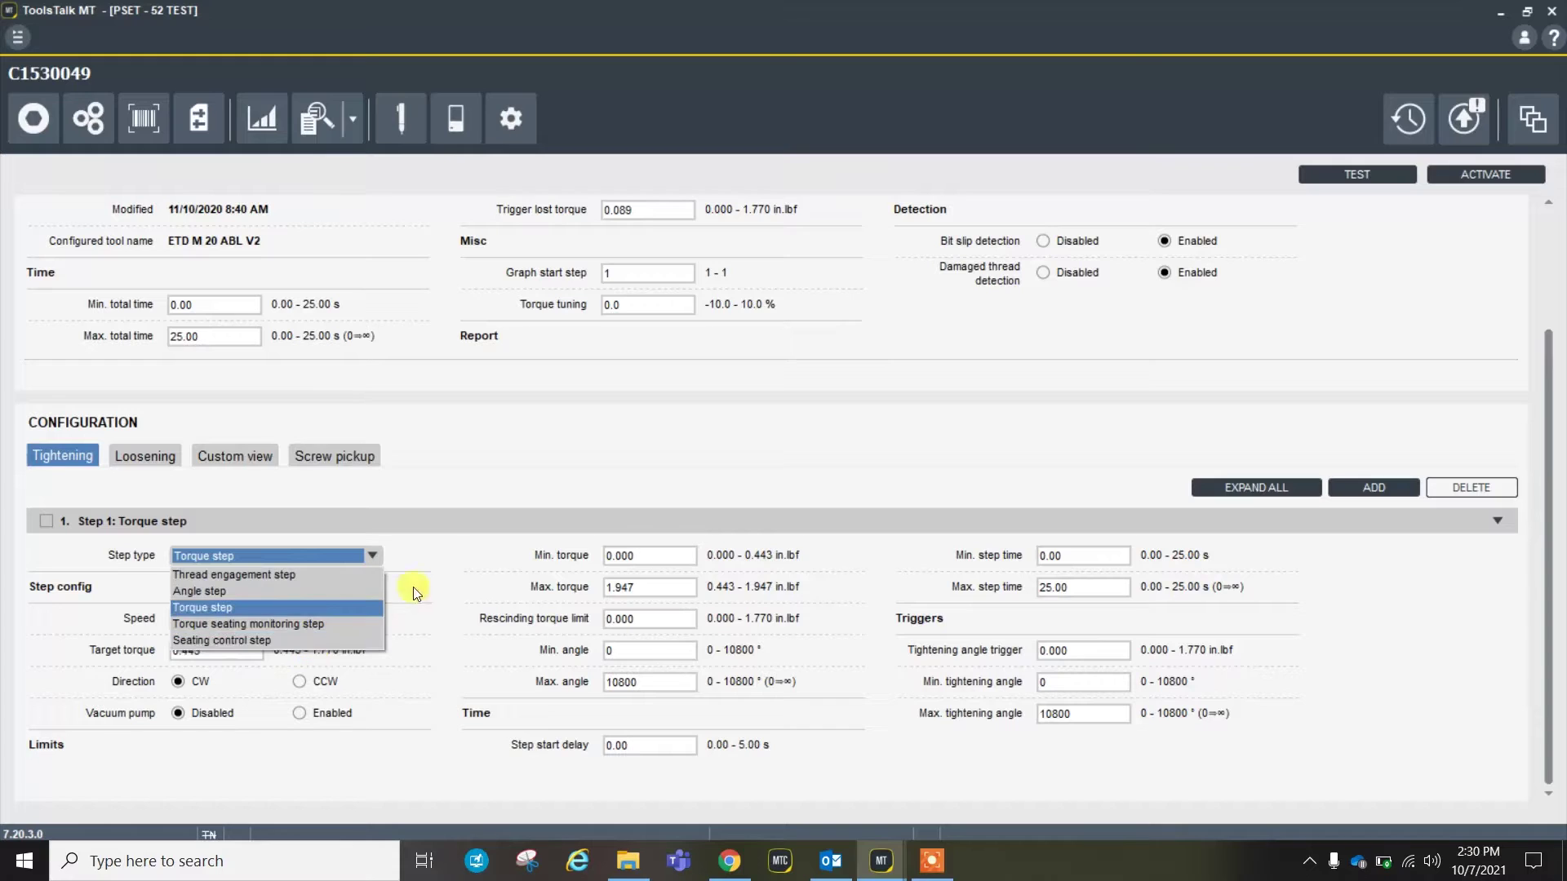
left_click(481, 555)
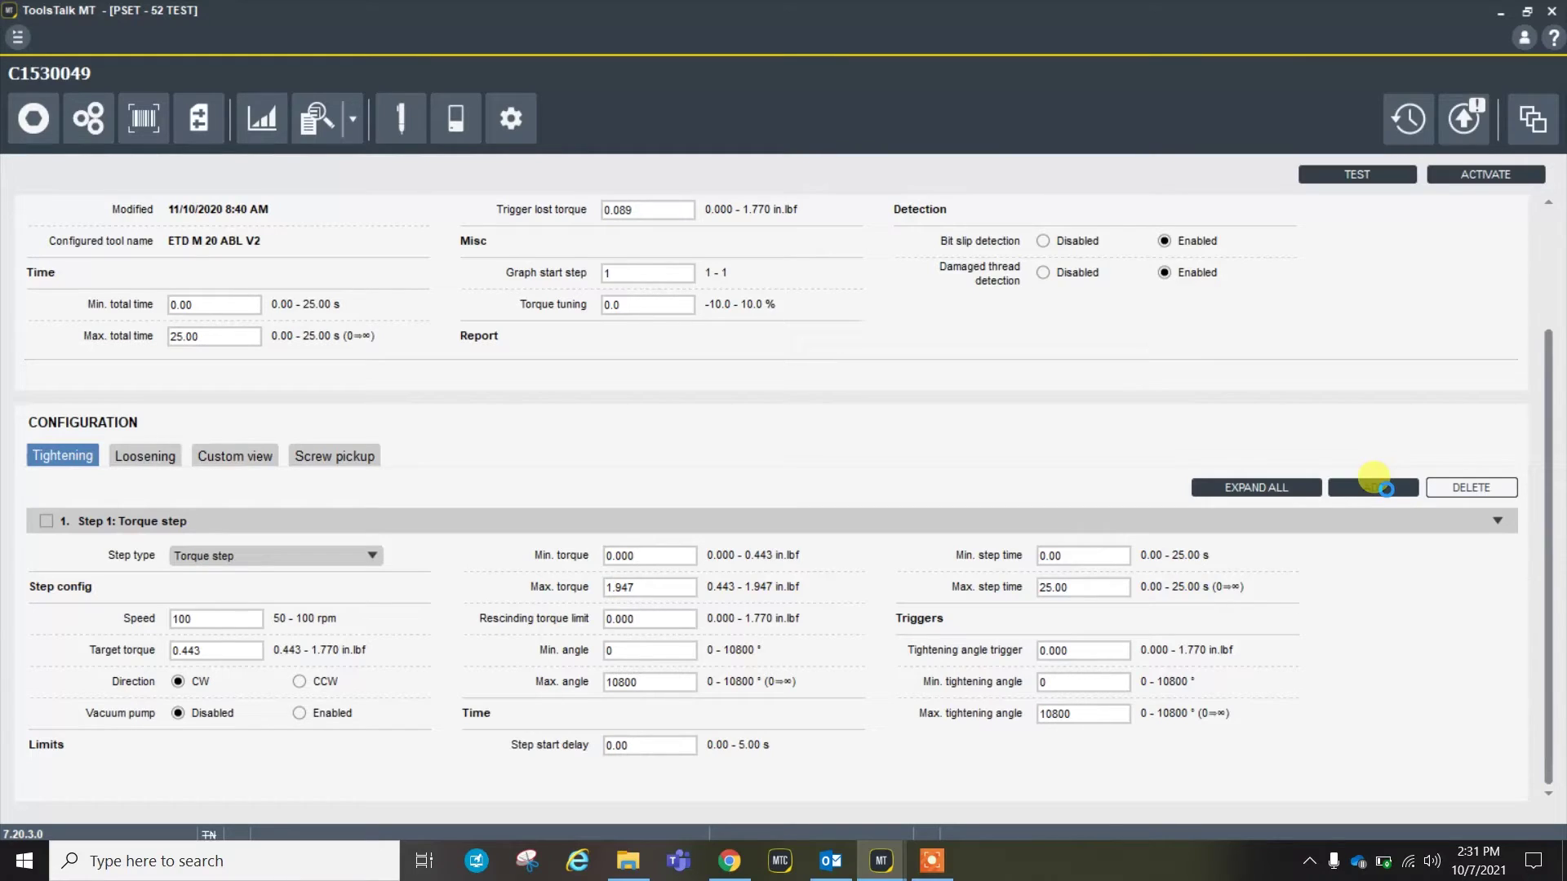
Step: Add Step 2, a torque step, to Pset 52's tightening sequence
left_click(1385, 487)
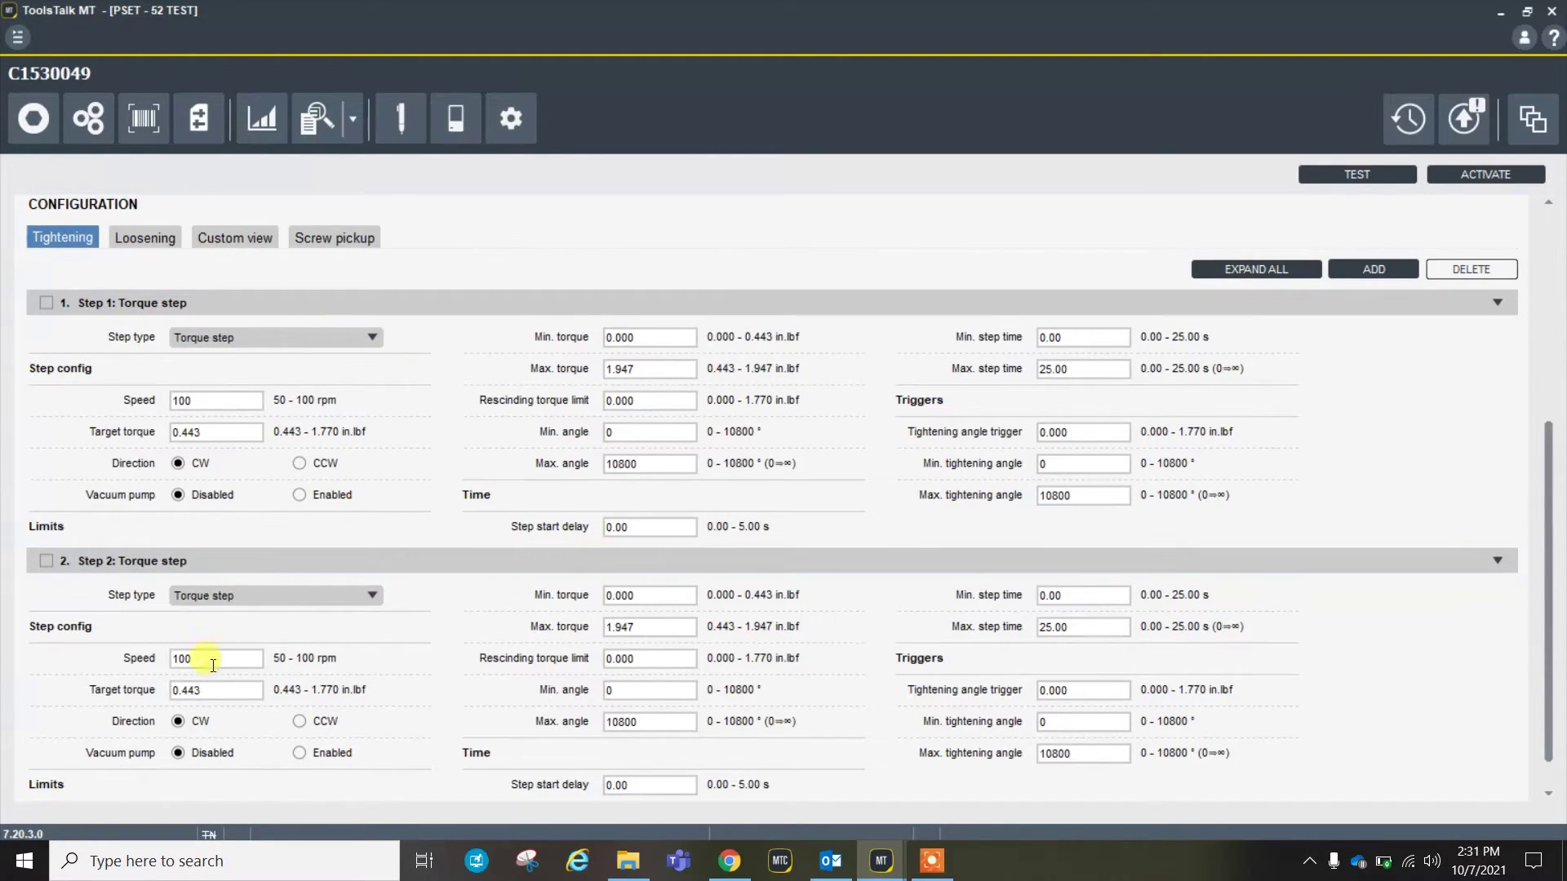
left_click(155, 244)
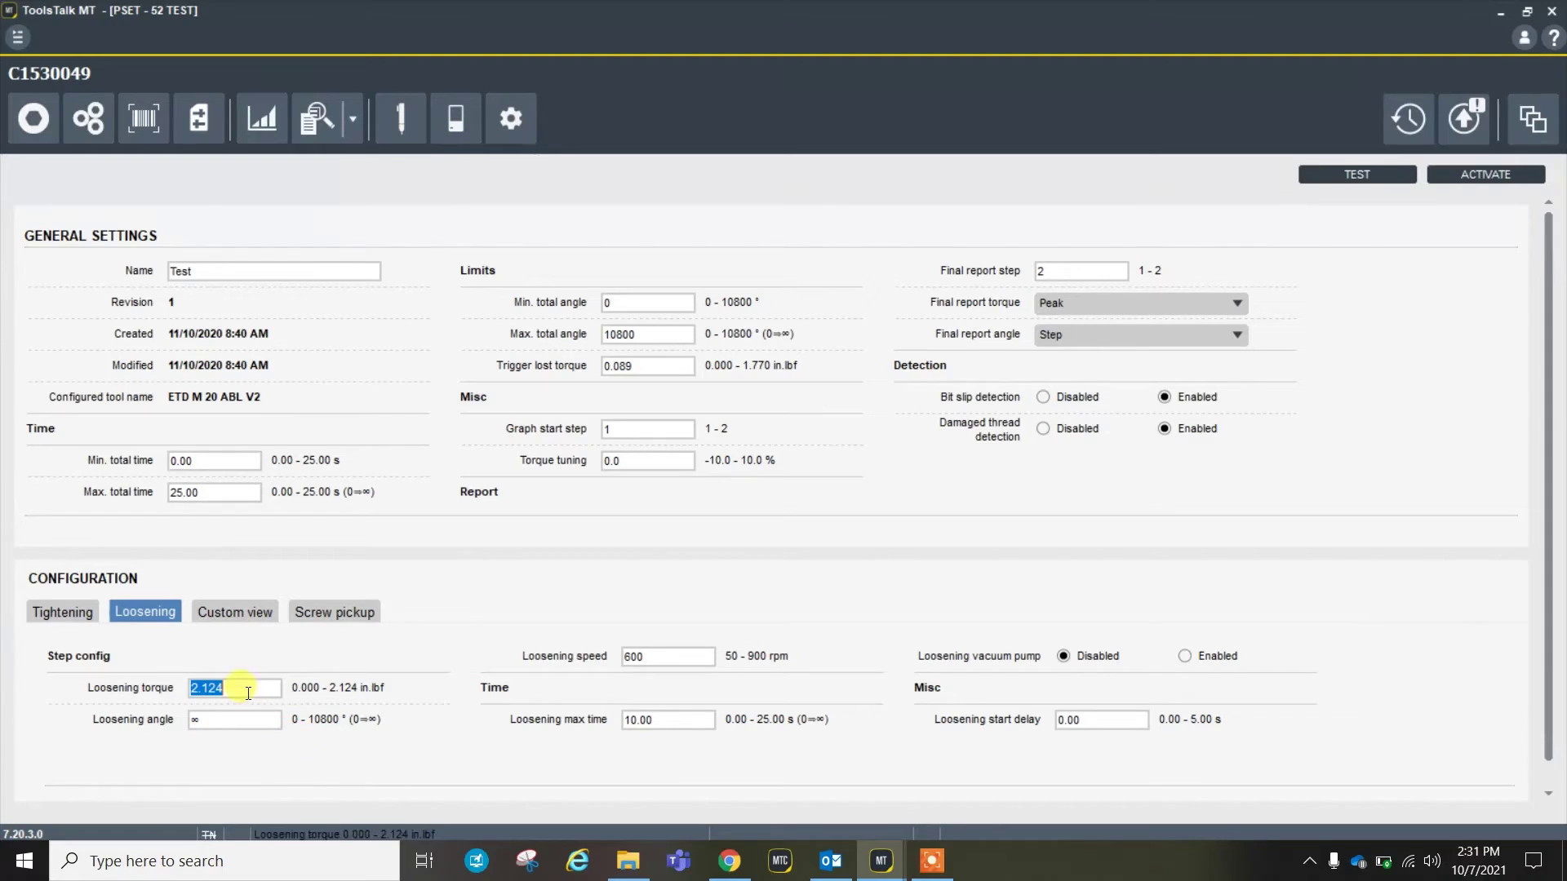
Step: Review Pset 52's loosening: 10.00 s max time, 0.00 s start delay, vacuum pump disabled
left_click(673, 719)
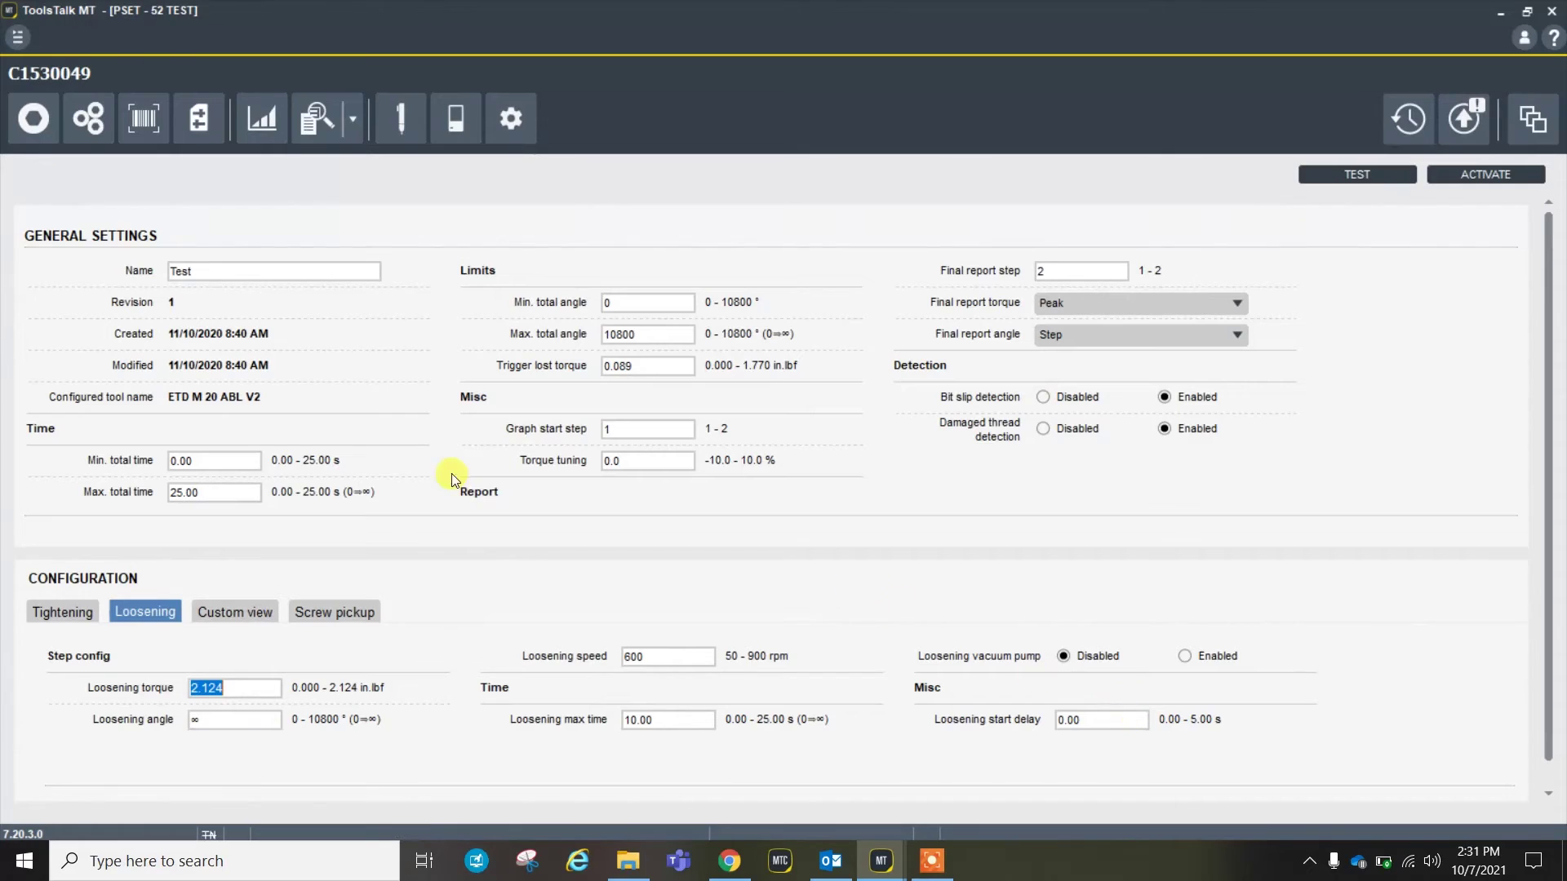
Step: Show Pset 52's Two fields custom view with Peak torque and Total angle
left_click(248, 609)
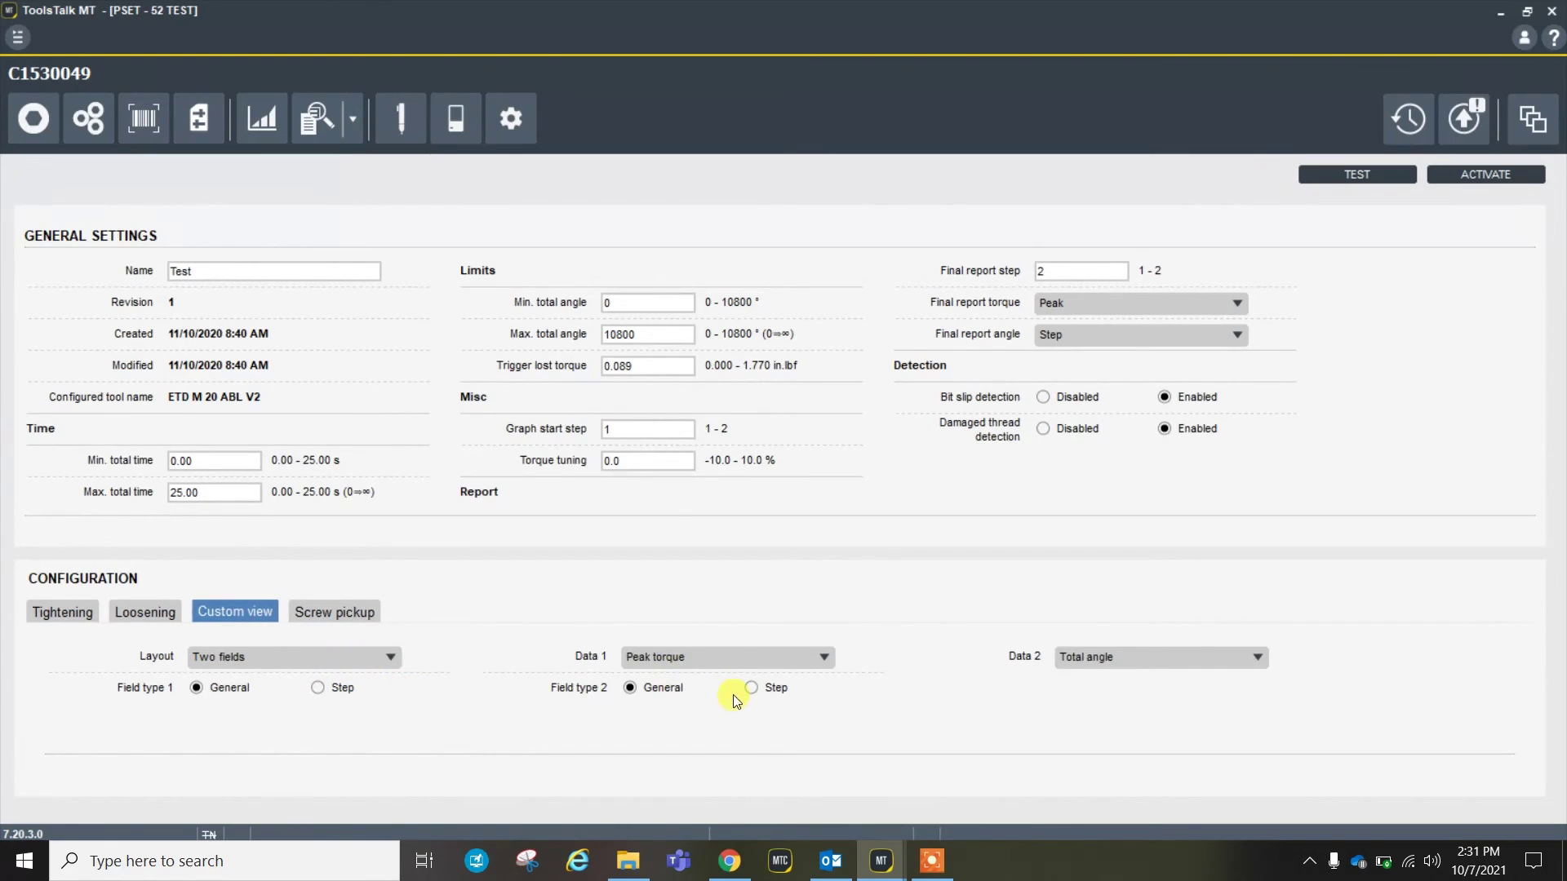
Step: Show Pset 52's Screw pickup settings with the Smart Vacuum Pump MT limits
left_click(328, 613)
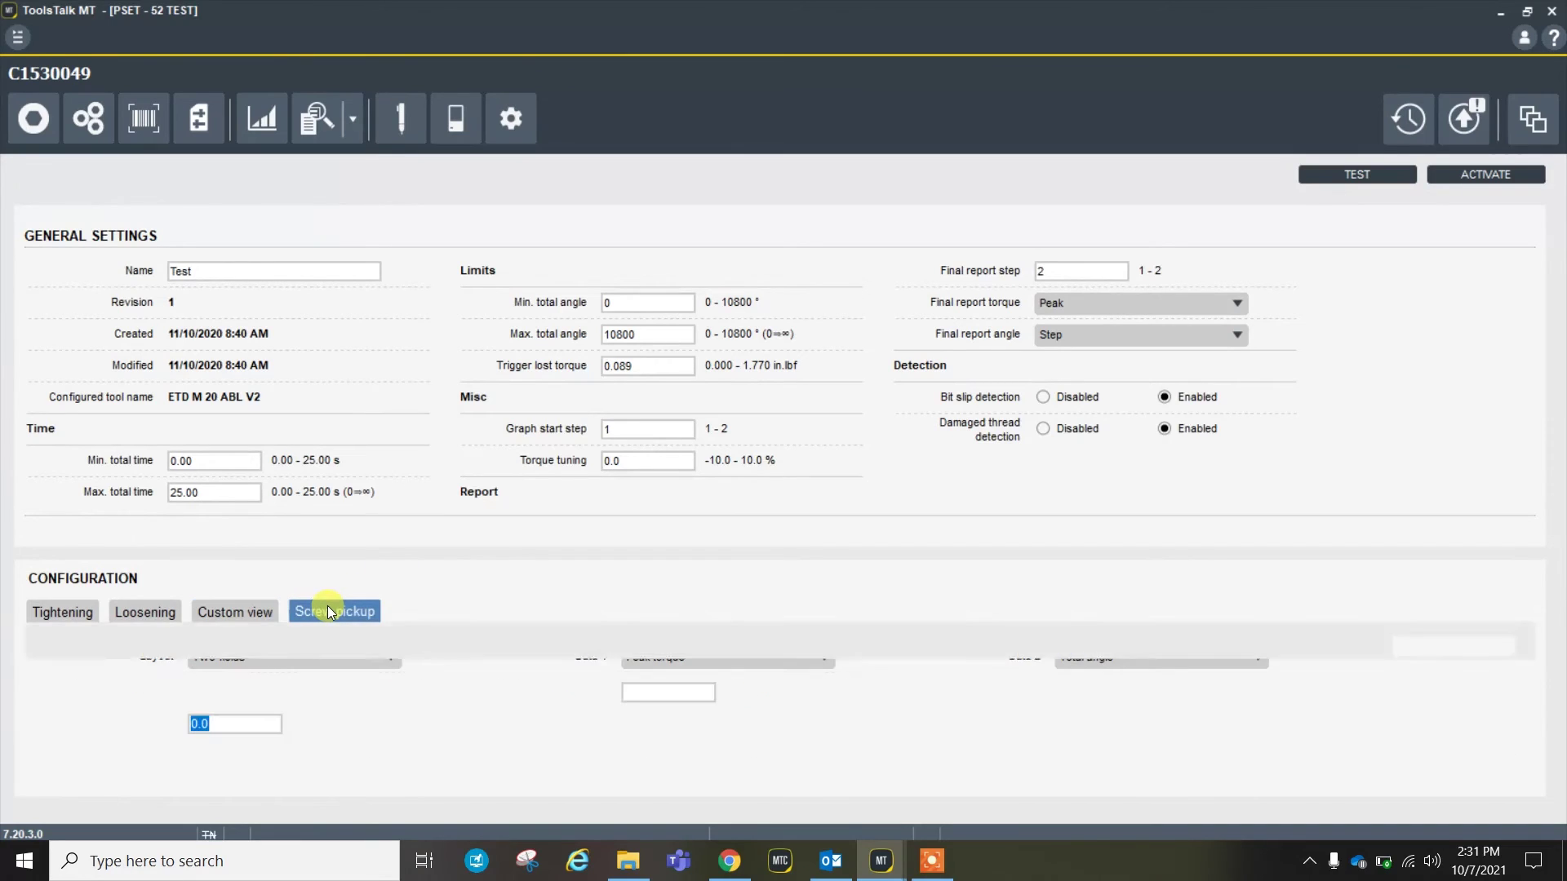